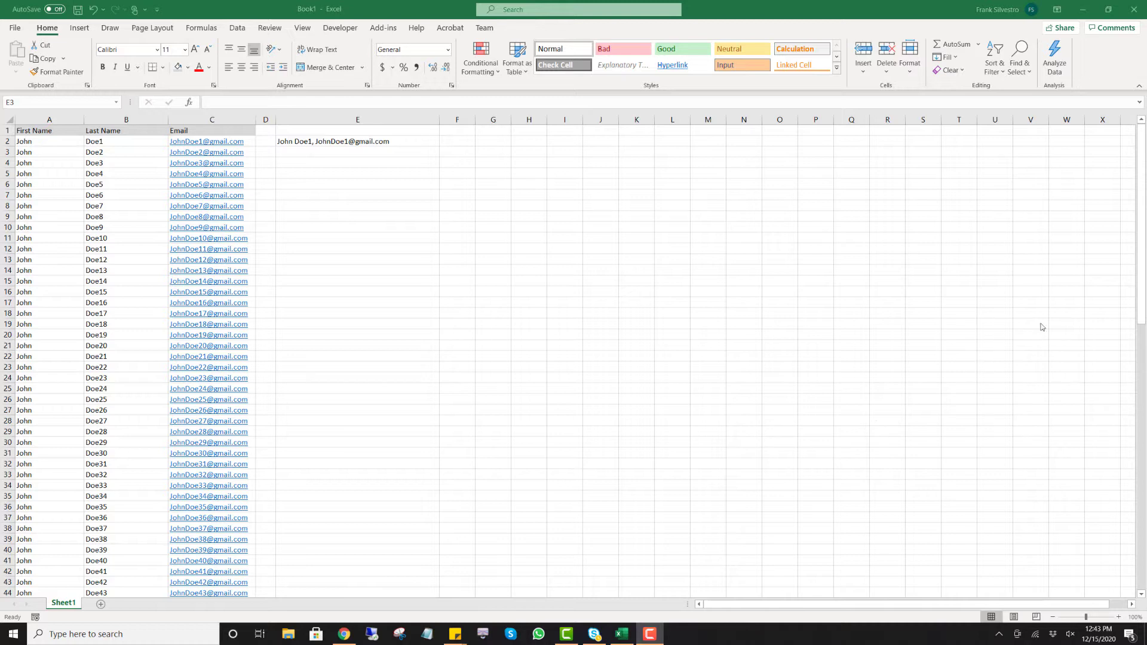
# Begin a formula in cell E3 that joins the first name in A3 and last name in B3 with a space: =A3&" "&B3.
pyautogui.click(1070, 318)
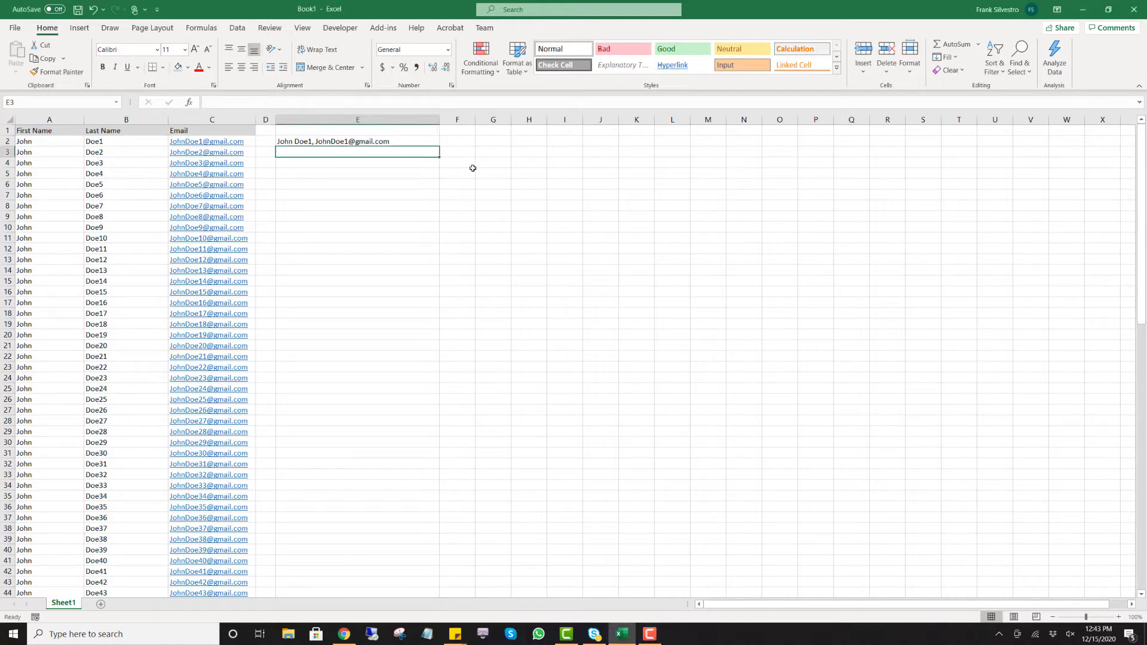
pyautogui.click(395, 140)
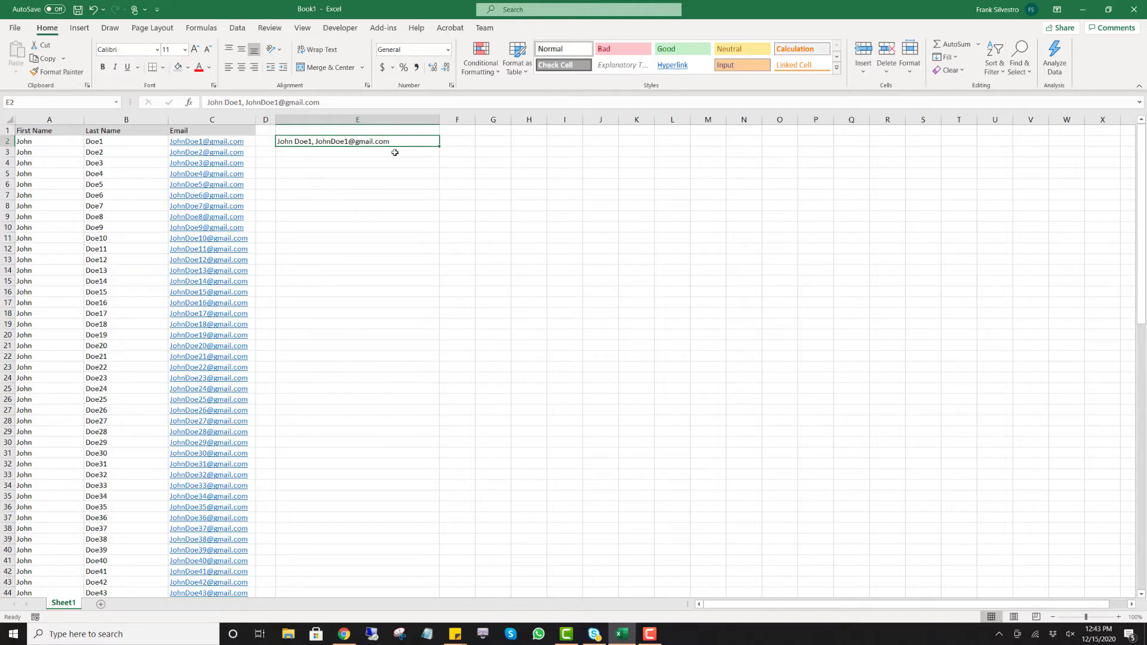
pyautogui.click(395, 152)
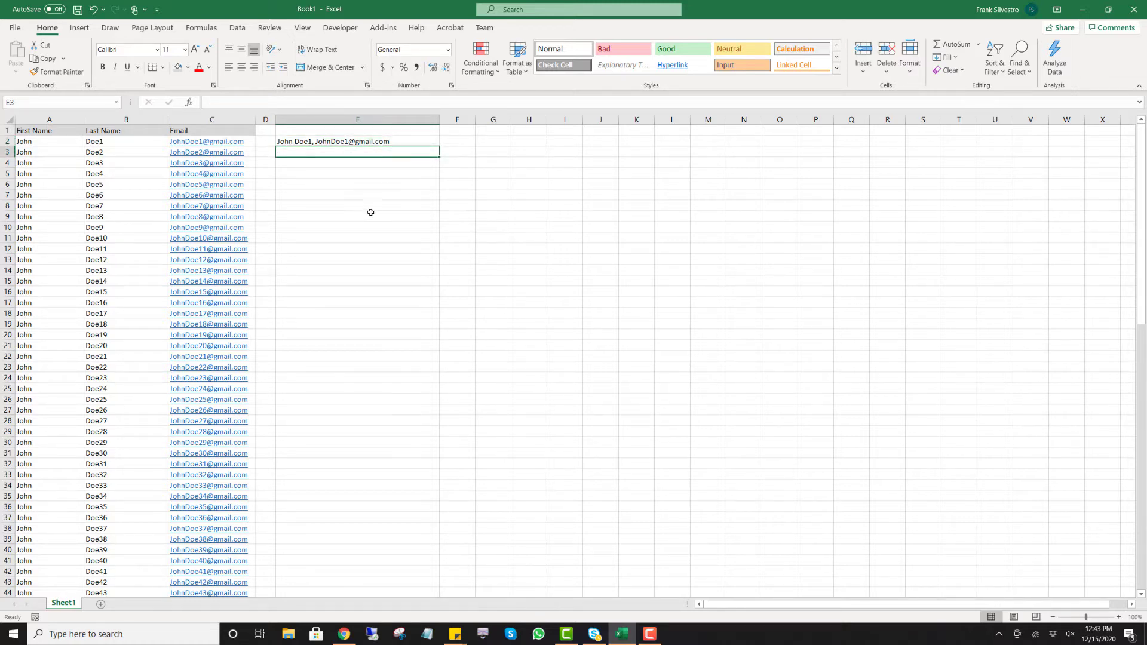
pyautogui.scroll(-8, 369, 215)
pyautogui.scroll(8, 368, 216)
pyautogui.write('=')
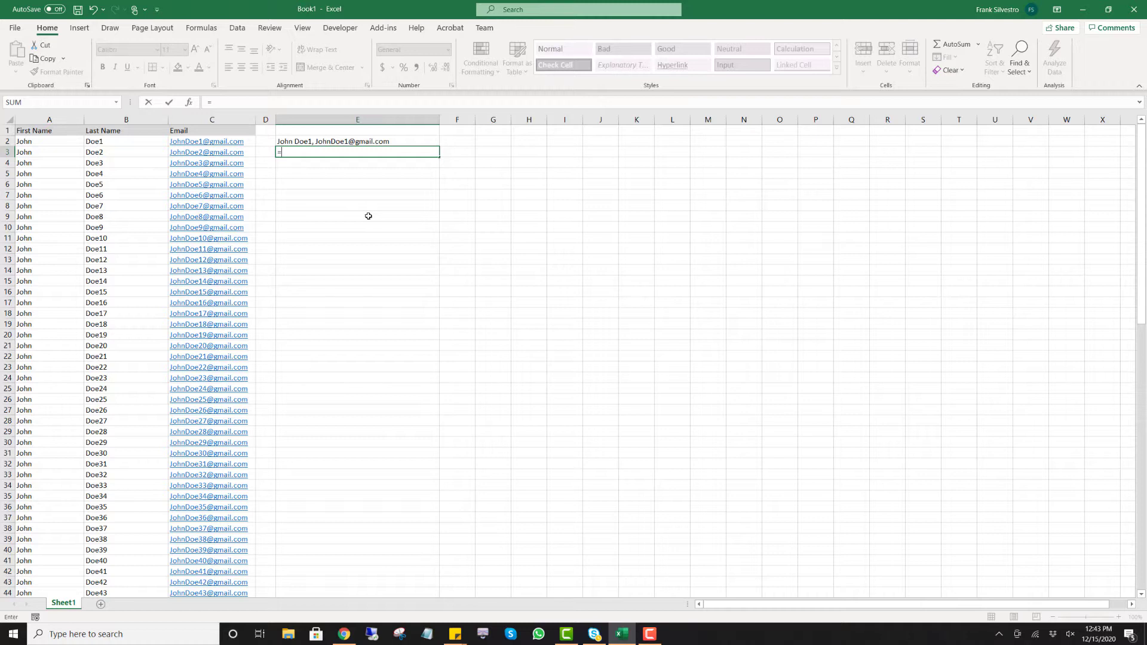
pyautogui.click(50, 151)
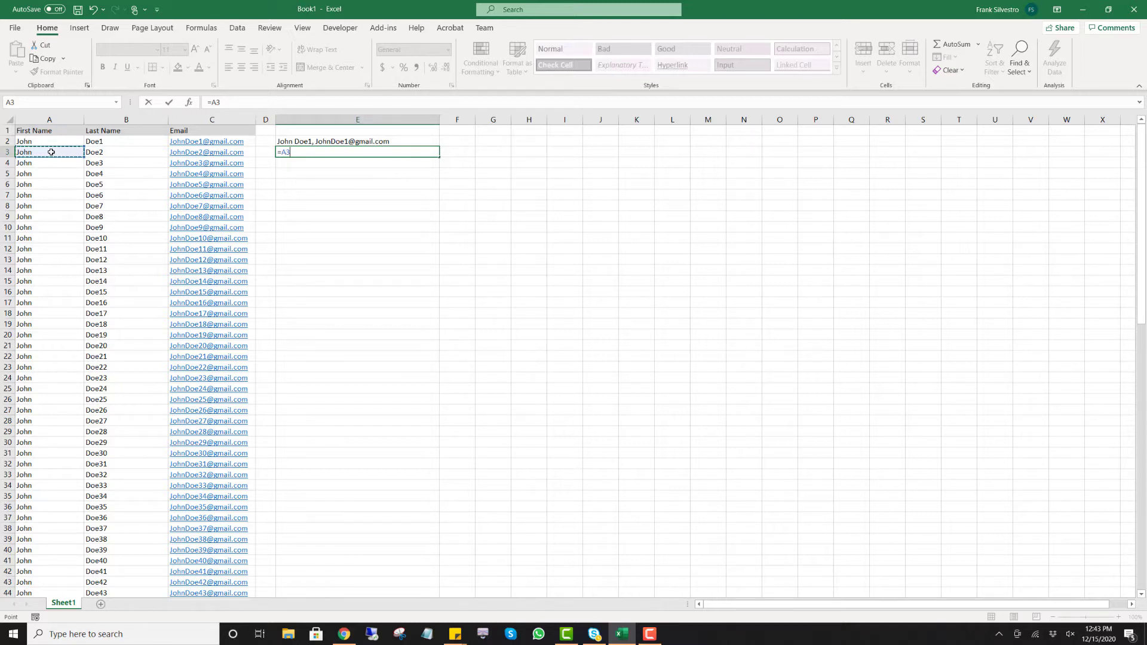
pyautogui.write('&')
pyautogui.write('&')
pyautogui.click(126, 154)
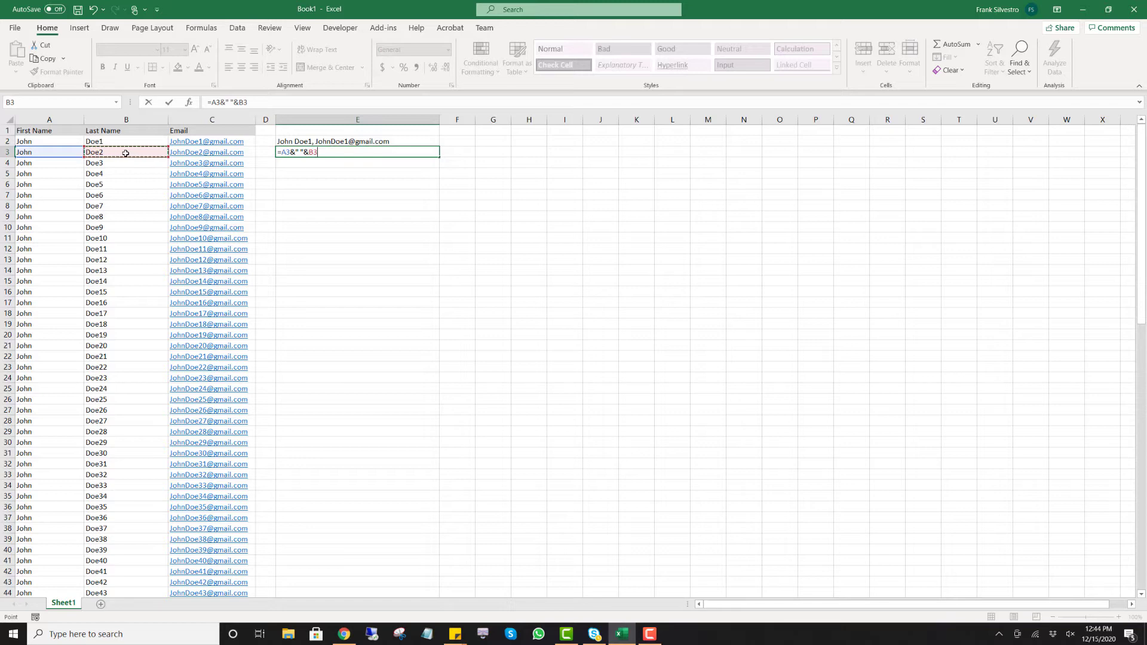
# Extend the E3 formula with a comma, a space and the email in C3, completing =A3&" "&B3&", "&C3.
pyautogui.write('&')
pyautogui.write('&", "&')
pyautogui.click(187, 154)
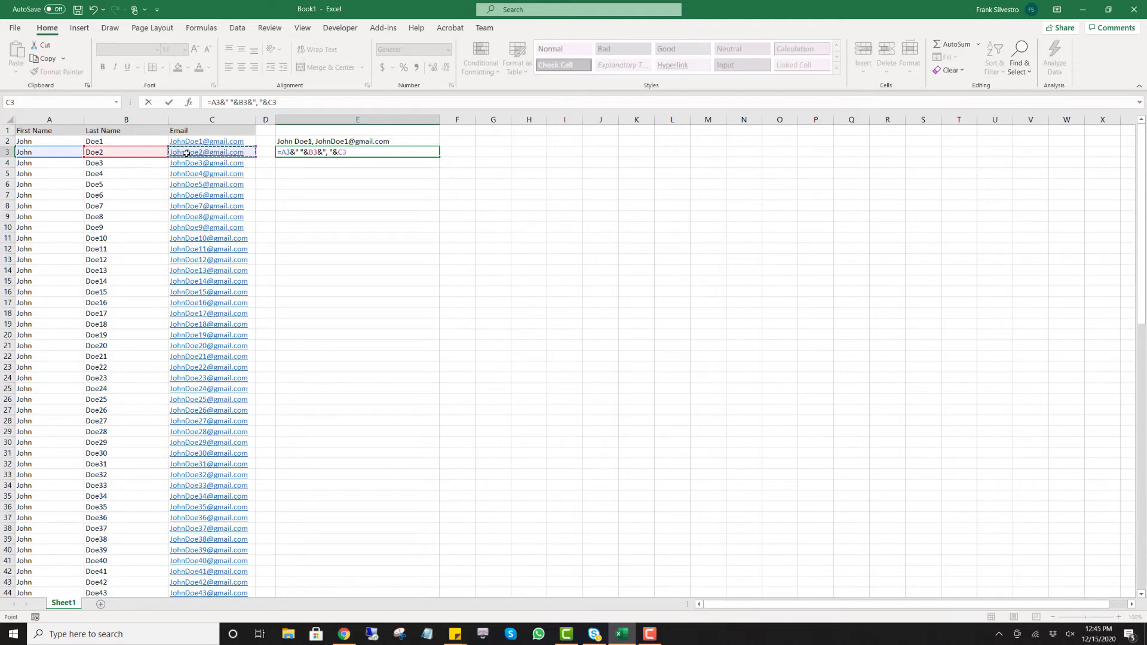
pyautogui.press('Return')
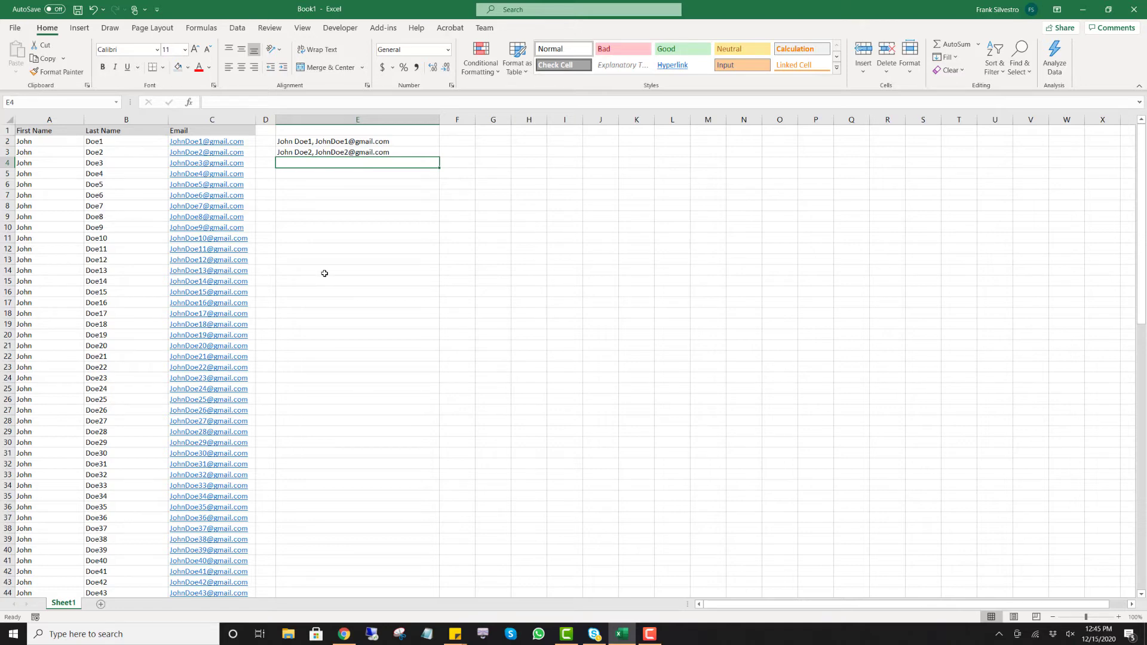
# Enter the marker text zzz in cell E102, just below the last data row.
pyautogui.scroll(-14, 324, 273)
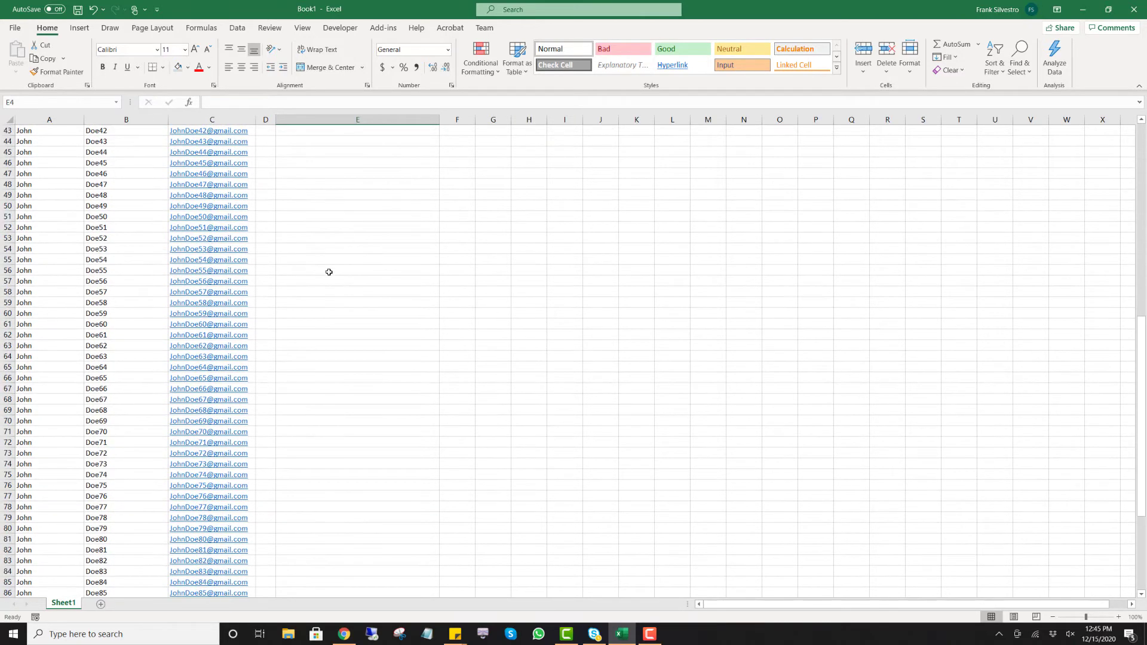
pyautogui.scroll(-10, 329, 272)
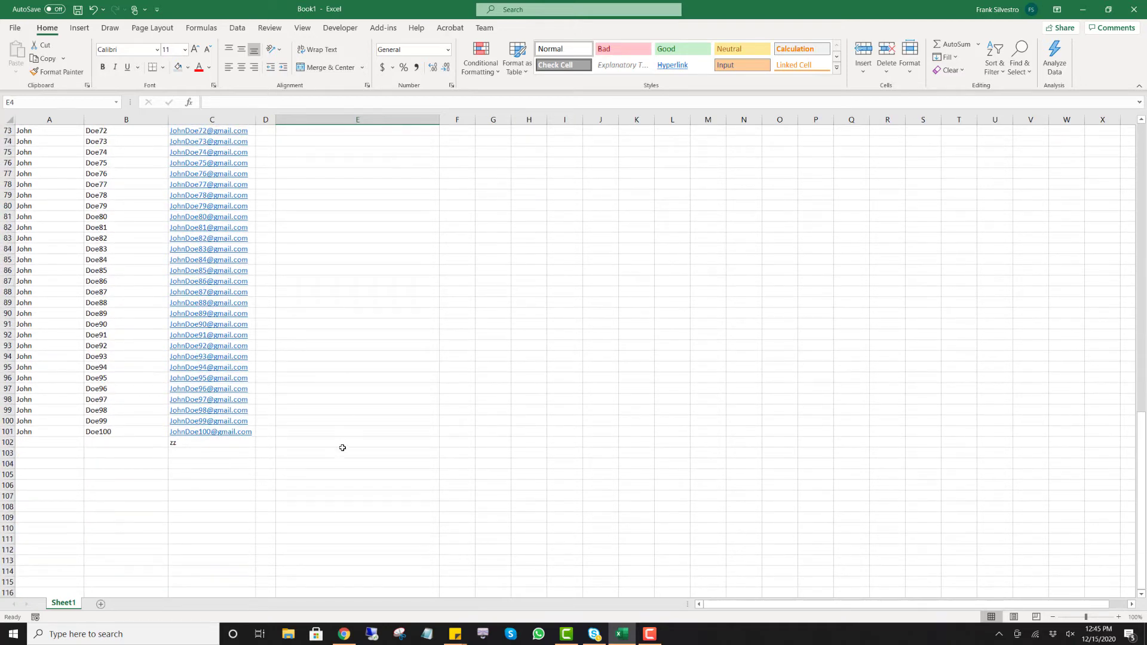
pyautogui.click(344, 443)
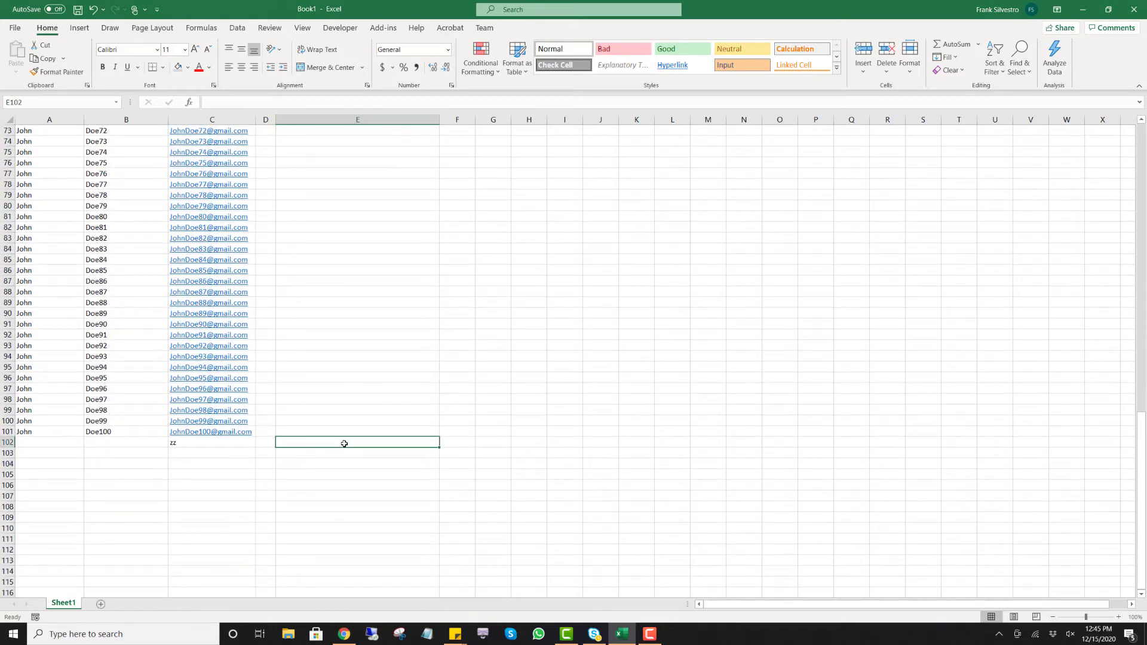
pyautogui.write('zzz')
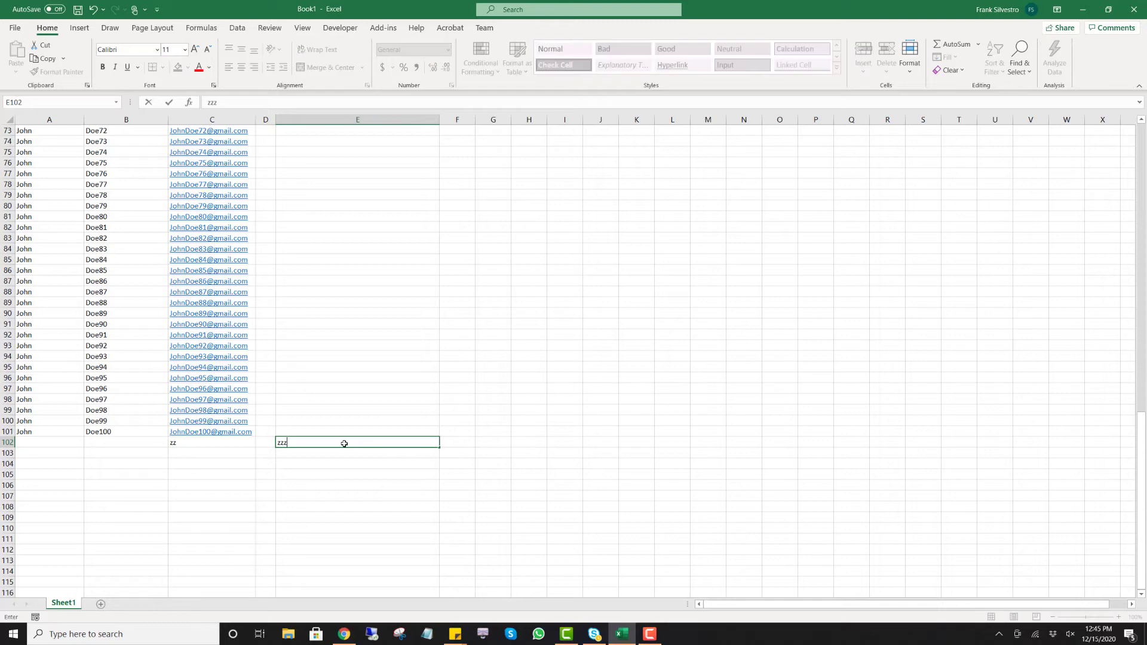
pyautogui.press('Return')
pyautogui.click(344, 444)
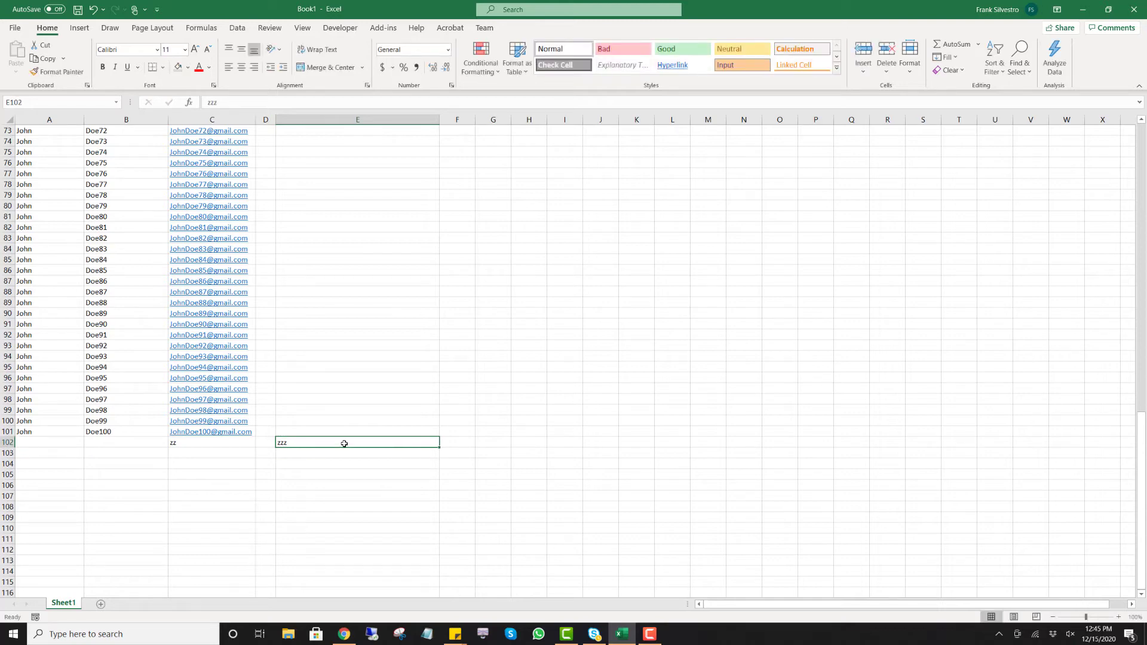
pyautogui.press('Up')
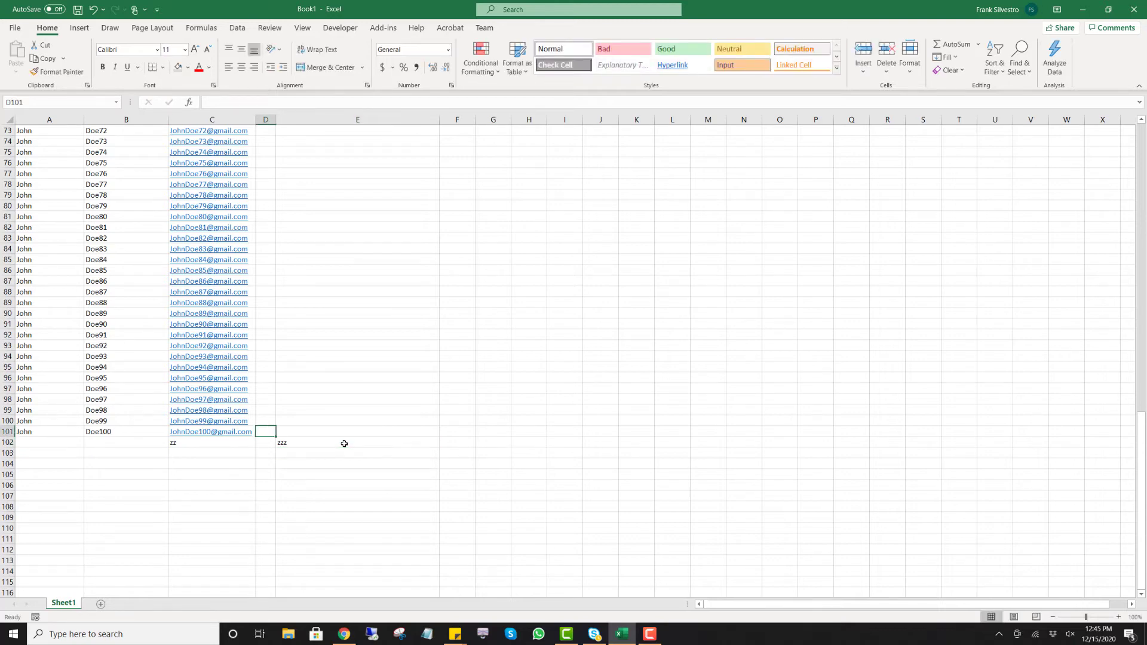
pyautogui.press('Left')
pyautogui.press('Left')
pyautogui.press('Right')
pyautogui.press('Right')
pyautogui.press('Down')
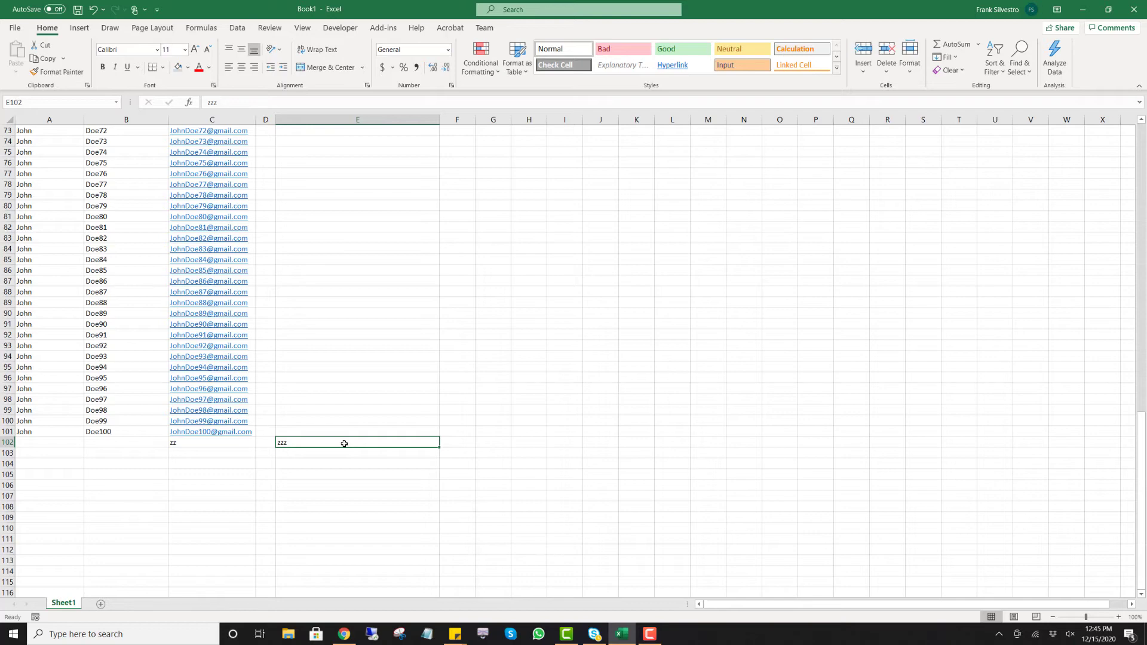
# Fill the formula in E3 down column E through E101, leaving the zzz marker in E102 out of the range.
pyautogui.press('Up')
pyautogui.press('Up')
pyautogui.press('Up')
pyautogui.press('Up')
pyautogui.press('Up')
pyautogui.press('Up')
pyautogui.press('Up')
pyautogui.press('Up')
pyautogui.press('Up')
pyautogui.press('Up')
pyautogui.press('Up')
pyautogui.press('Up')
pyautogui.press('Up')
pyautogui.press('Up')
pyautogui.press('Up')
pyautogui.press('Up')
pyautogui.press('Up')
pyautogui.press('Up')
pyautogui.press('Up')
pyautogui.press('Up')
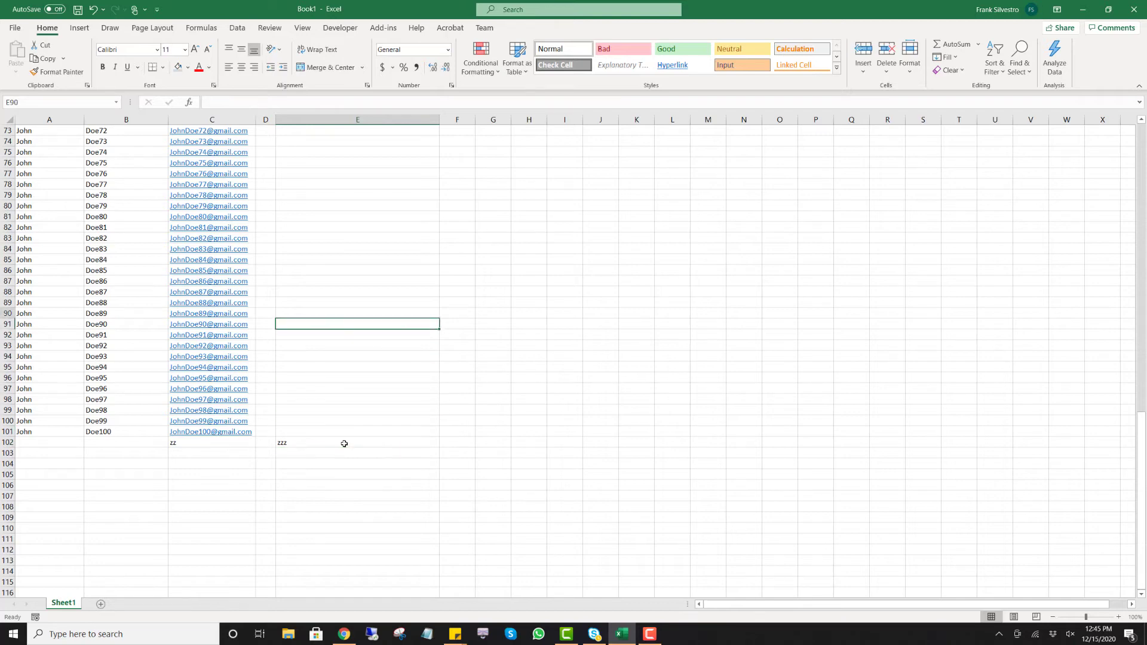
pyautogui.press('Up')
pyautogui.press('Up')
pyautogui.press('Up')
pyautogui.press('Up')
pyautogui.press('Up')
pyautogui.press('Up')
pyautogui.press('Up')
pyautogui.press('Up')
pyautogui.press('Up')
pyautogui.press('Up')
pyautogui.press('Up')
pyautogui.press('Up')
pyautogui.press('Up')
pyautogui.press('Up')
pyautogui.press('Up')
pyautogui.press('Up')
pyautogui.press('Up')
pyautogui.press('Up')
pyautogui.press('Up')
pyautogui.press('Up')
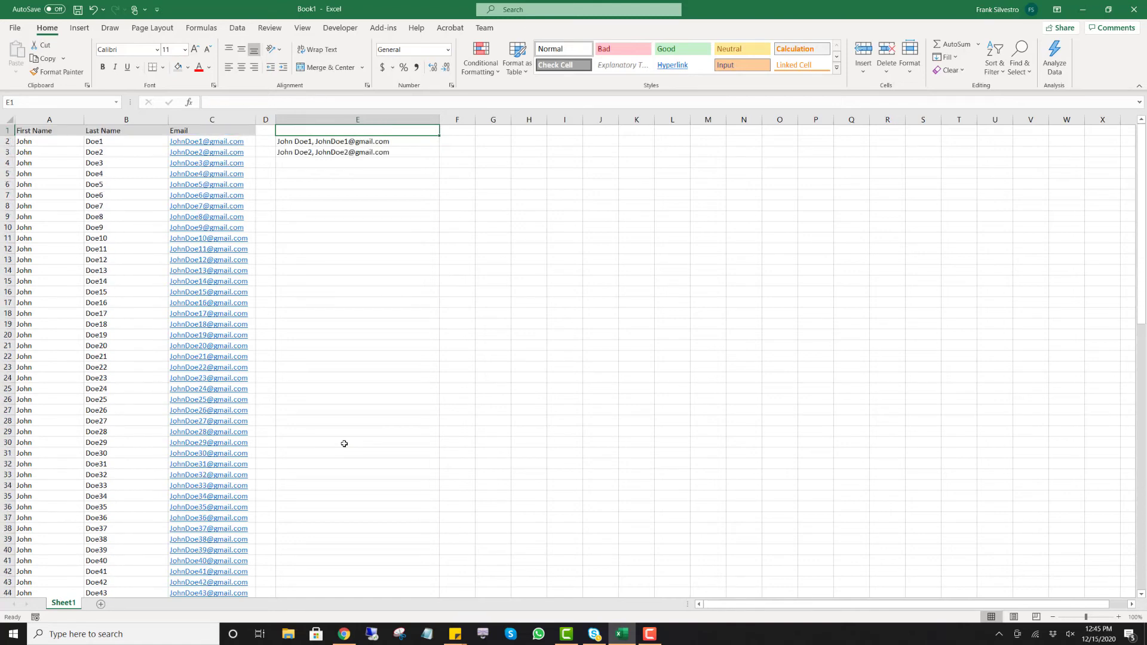
pyautogui.press('Down')
pyautogui.press('Down')
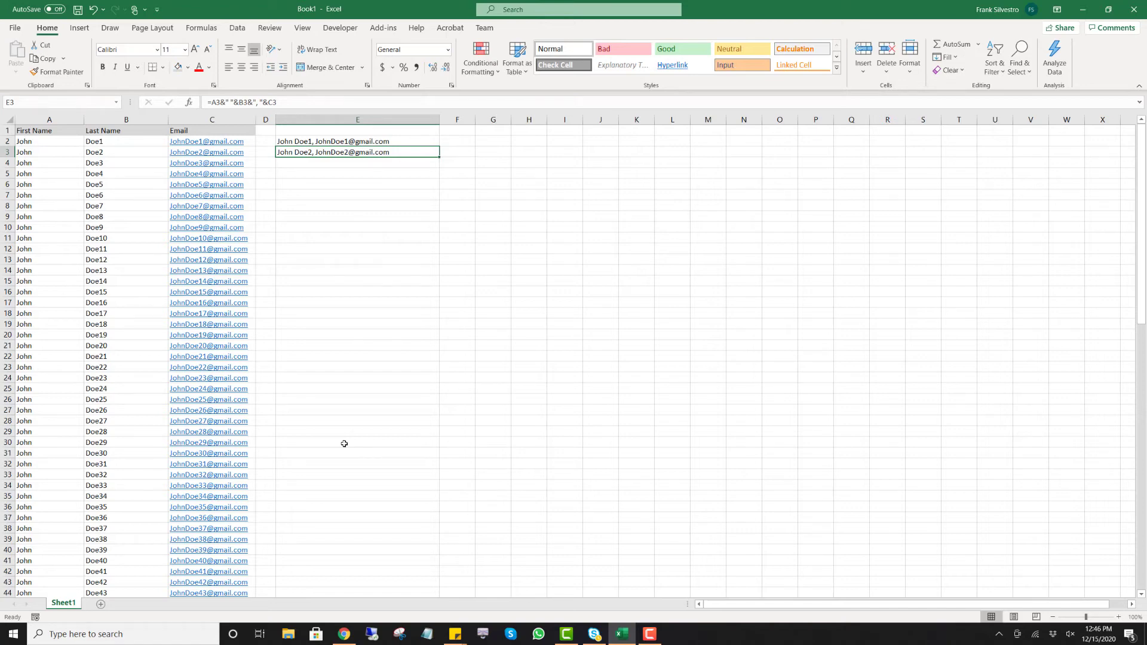
pyautogui.hotkey('ctrl', 'shift', 'Down')
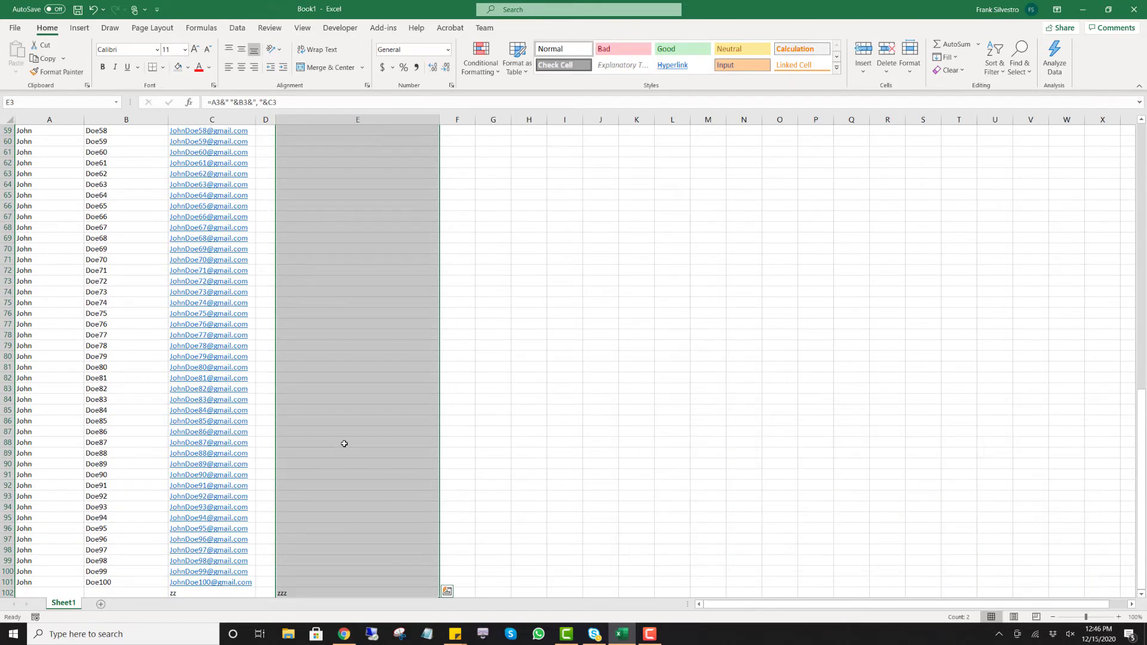
pyautogui.hotkey('shift', 'Up')
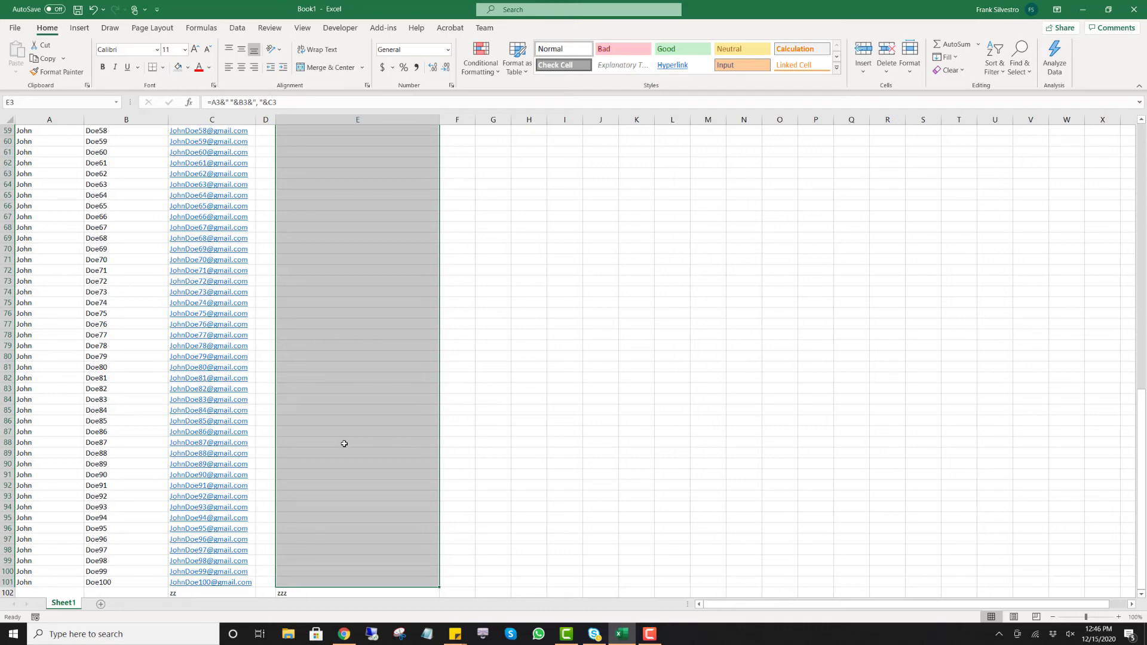
pyautogui.hotkey('ctrl', 'd')
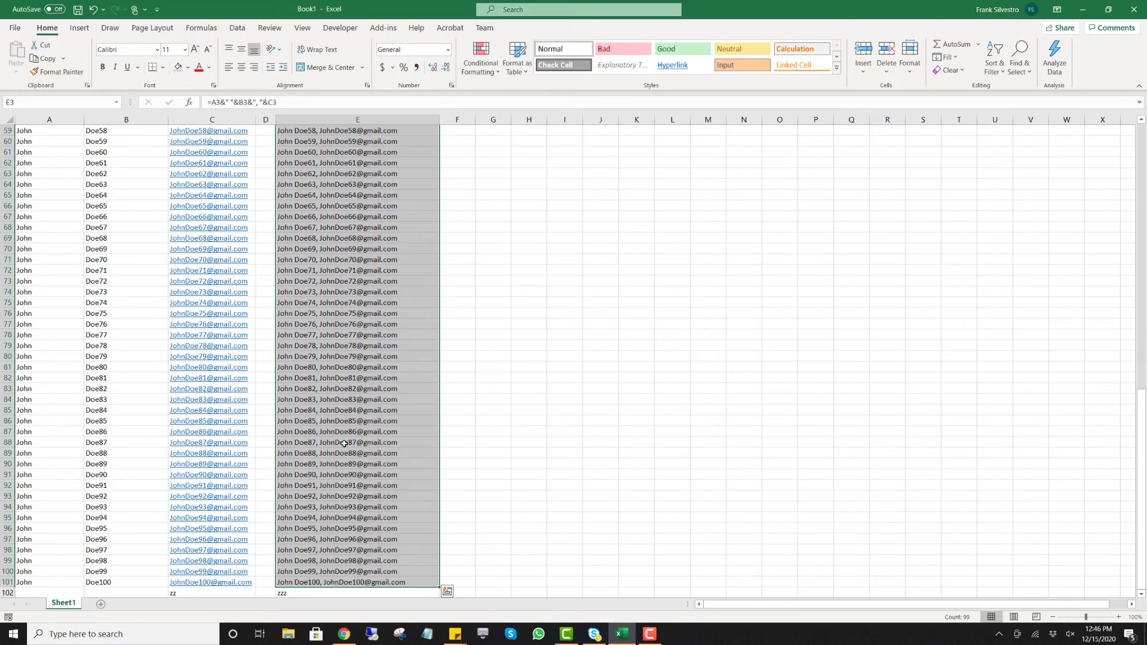
pyautogui.click(451, 434)
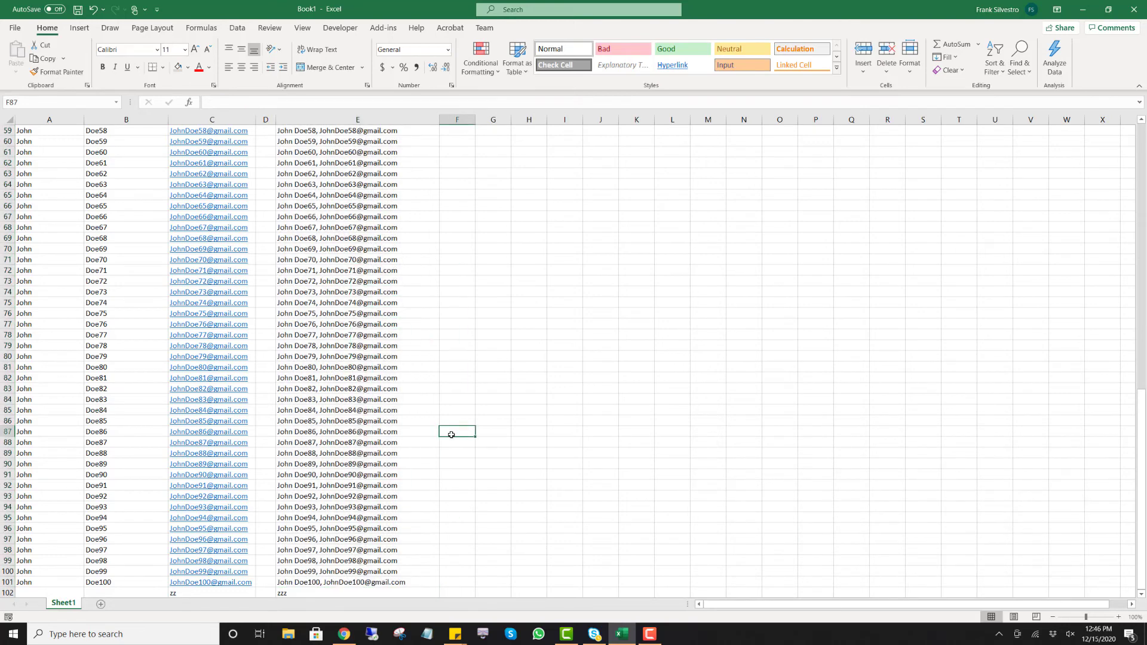
pyautogui.scroll(17, 382, 474)
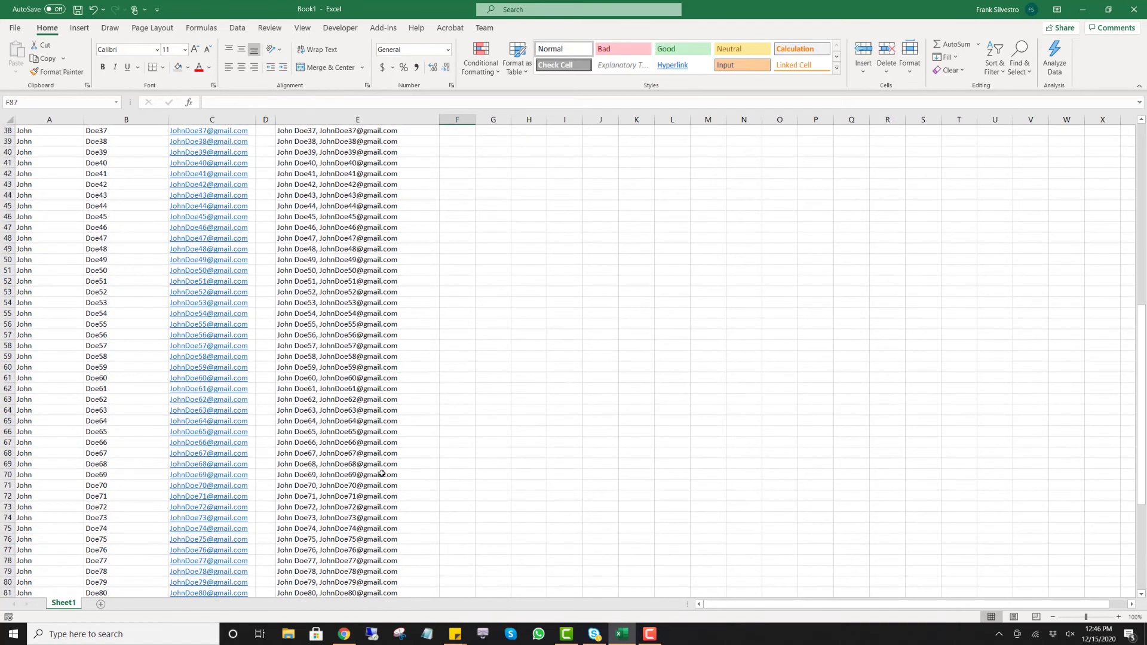
pyautogui.scroll(2, 381, 473)
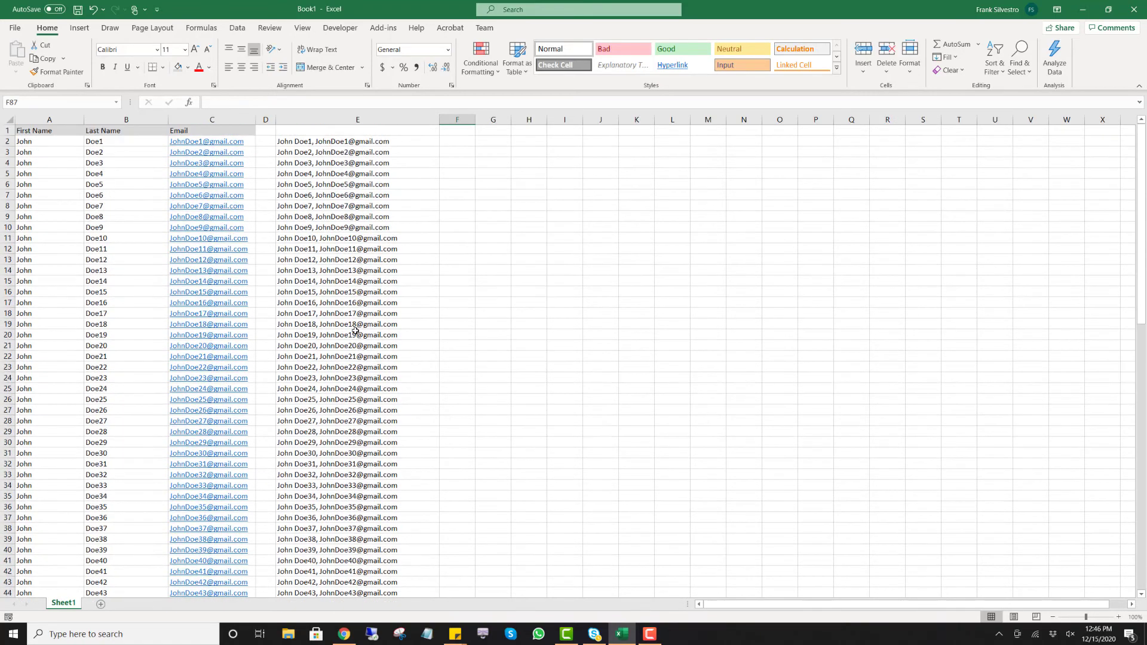